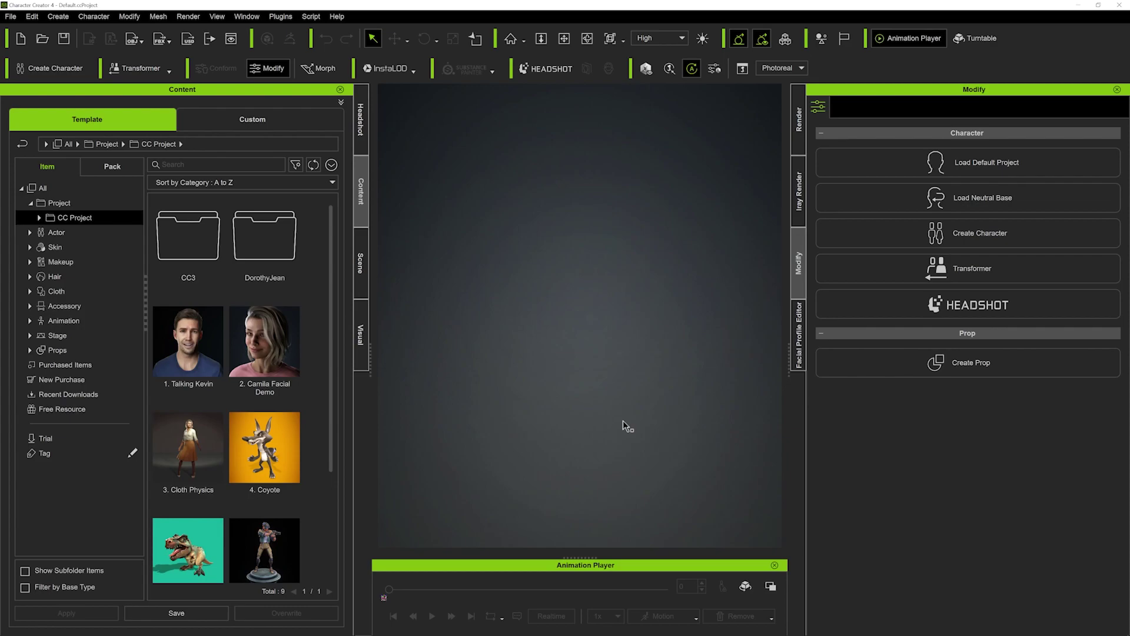
Filter the Content panel's Pack list to the Actor category to reveal the Scan Reality packs.
left_click(360, 265)
left_click(360, 195)
left_click(111, 166)
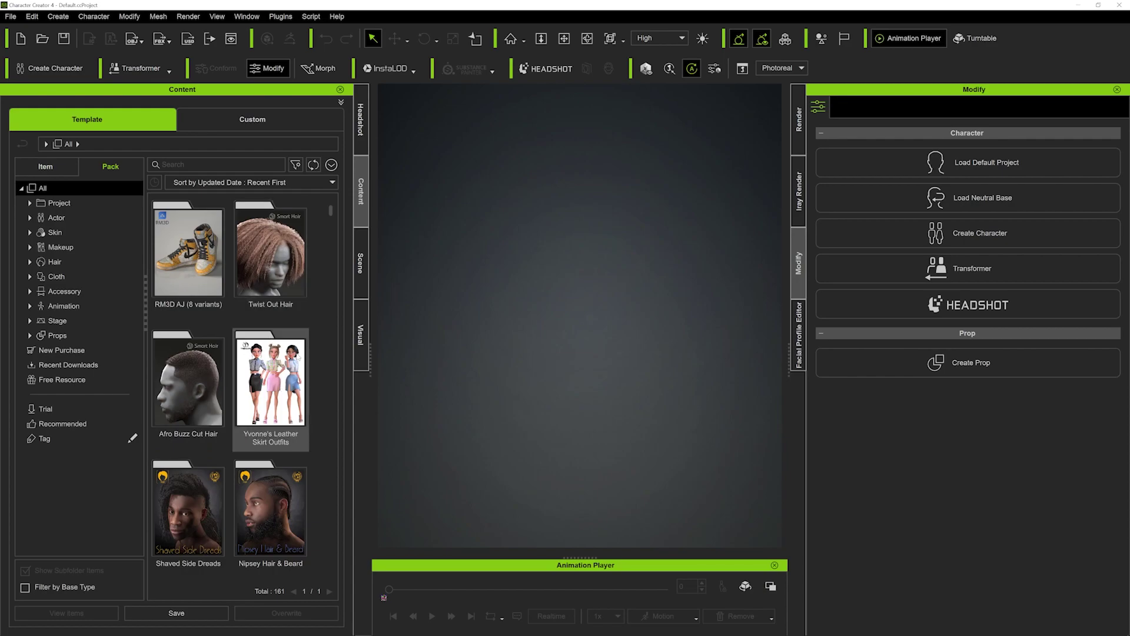
scroll(331, 215, "down", 5)
left_click(55, 232)
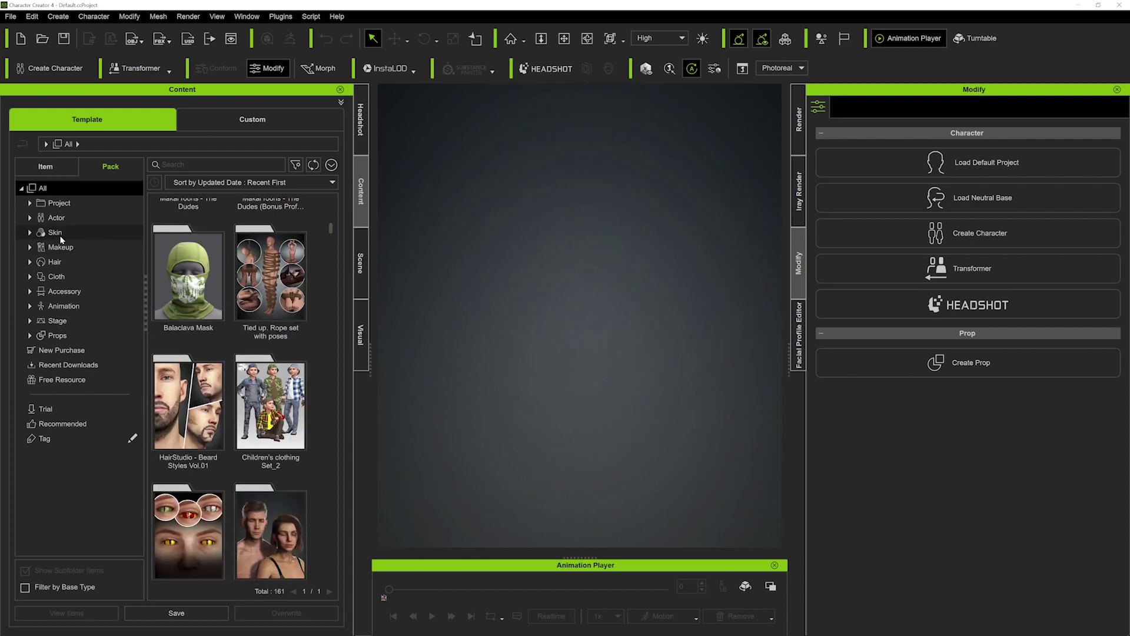
left_click(61, 219)
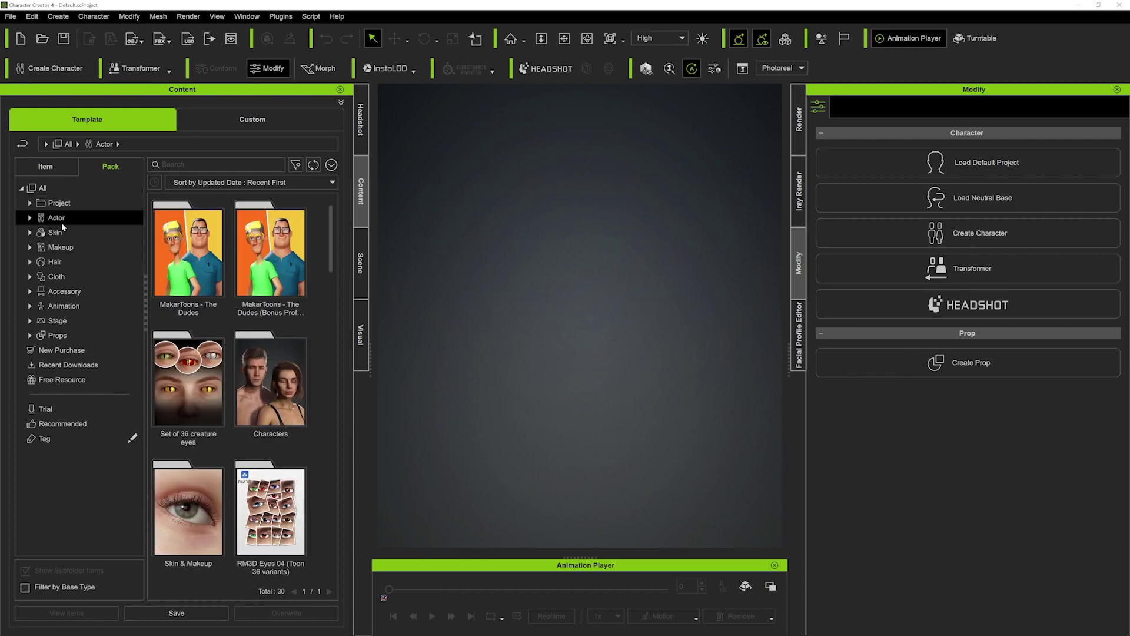
scroll(213, 381, "down", 8)
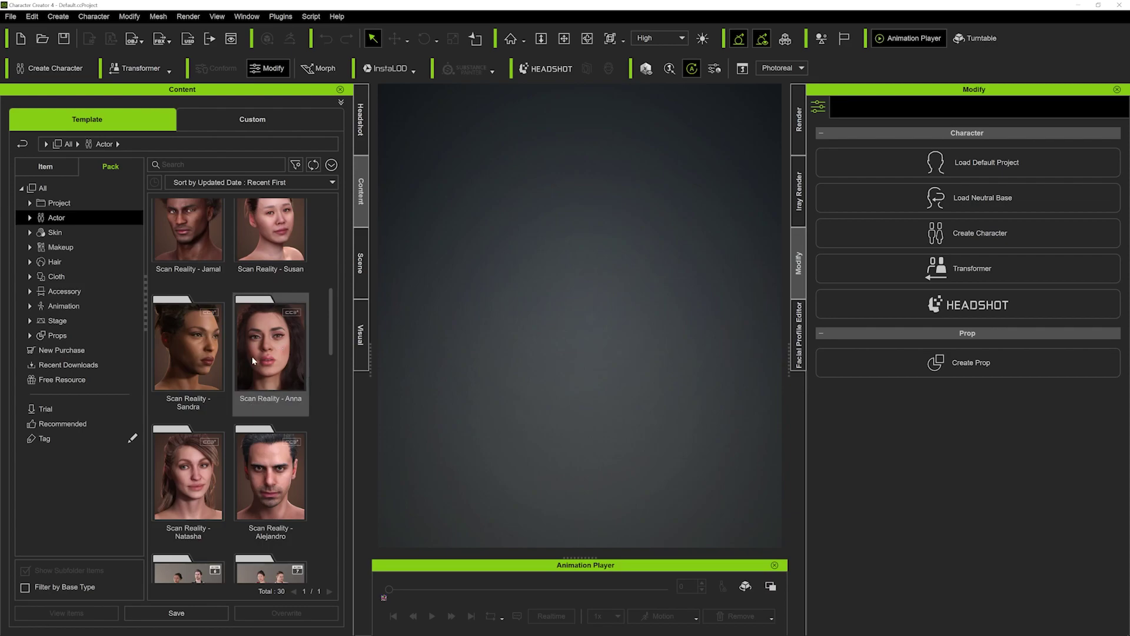
scroll(257, 372, "up", 1)
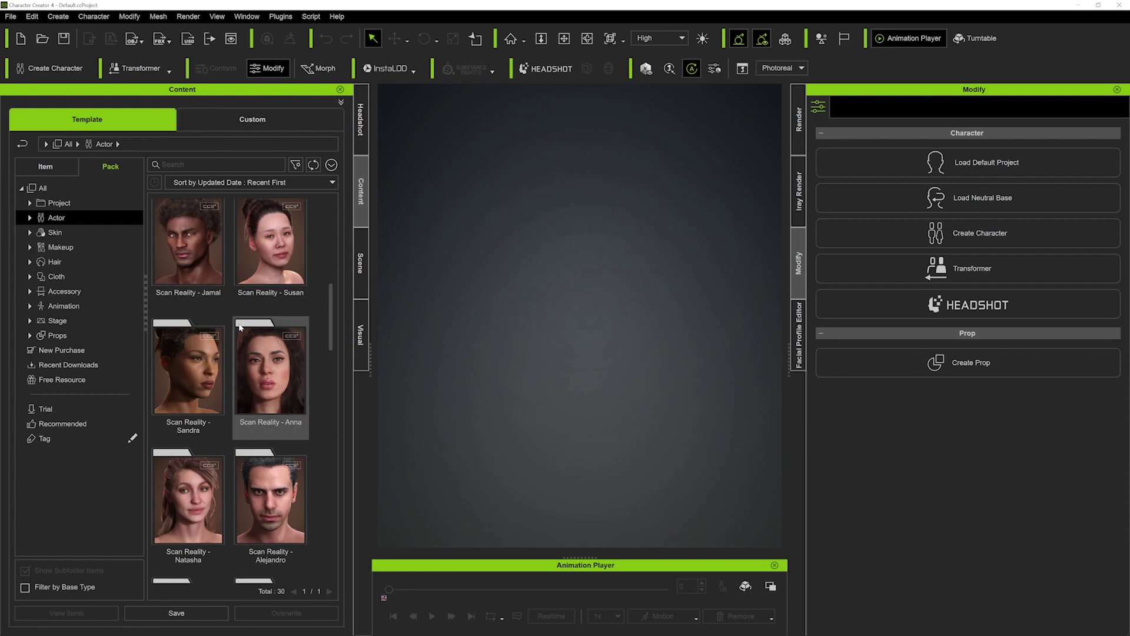
Open the Scan Reality - Jamal pack and scroll through its 10 items.
left_click(195, 259)
double_click(204, 270)
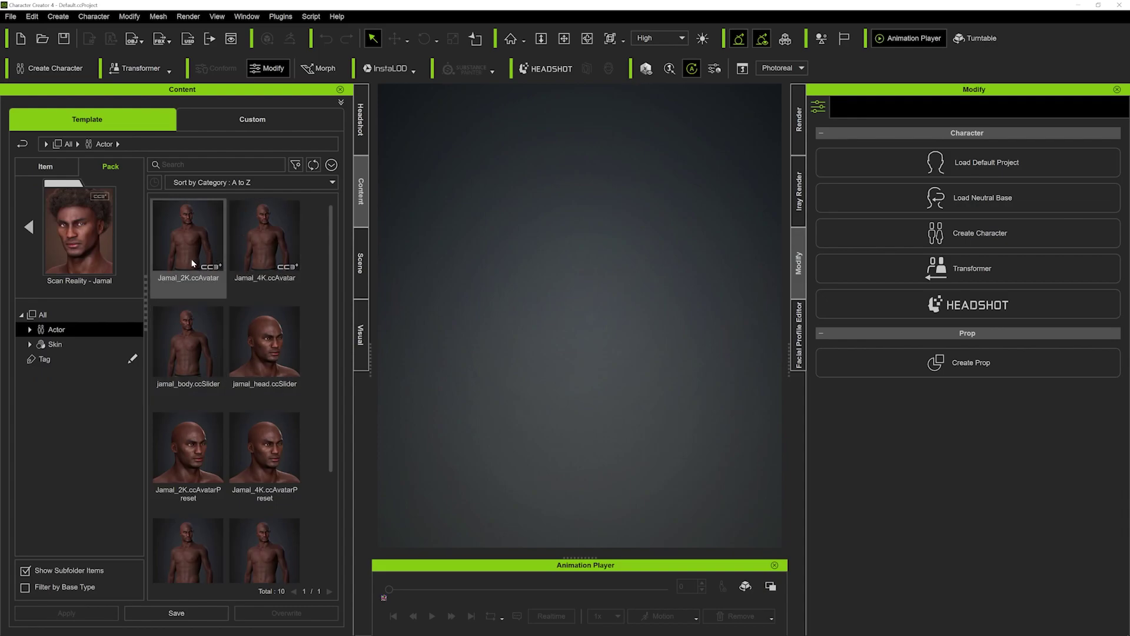
scroll(251, 401, "down", 2)
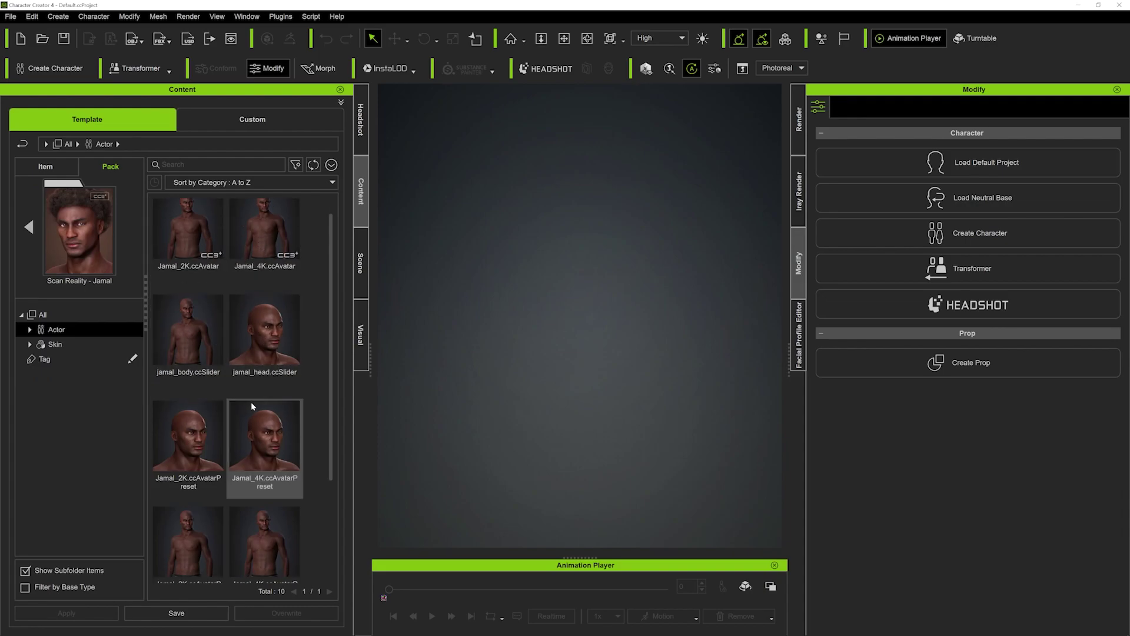
scroll(235, 365, "down", 4)
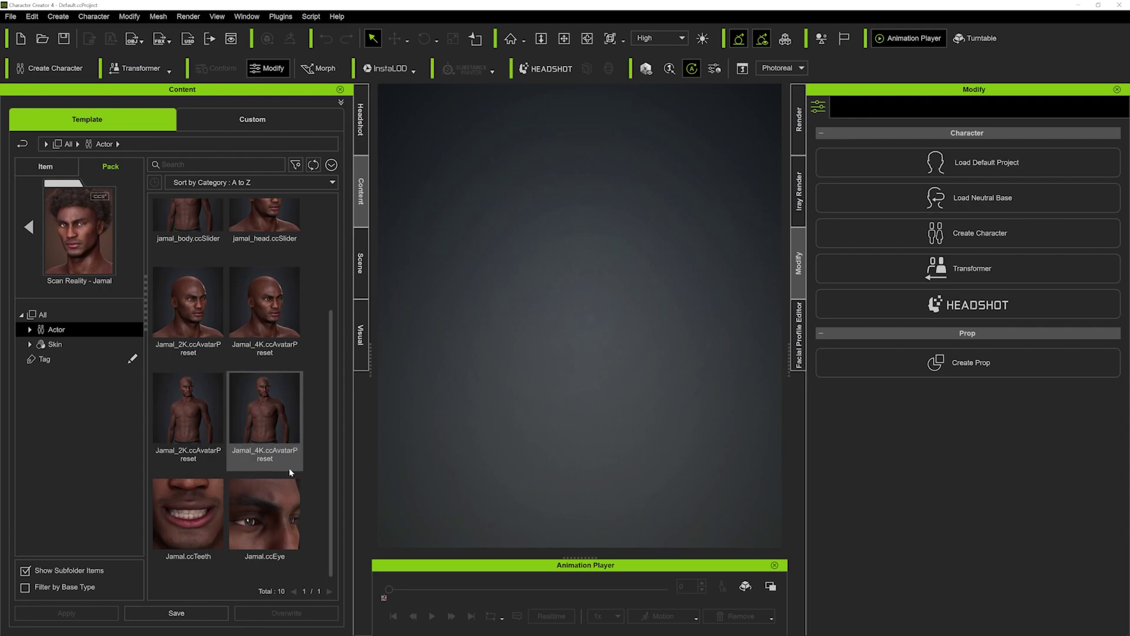
scroll(286, 450, "up", 6)
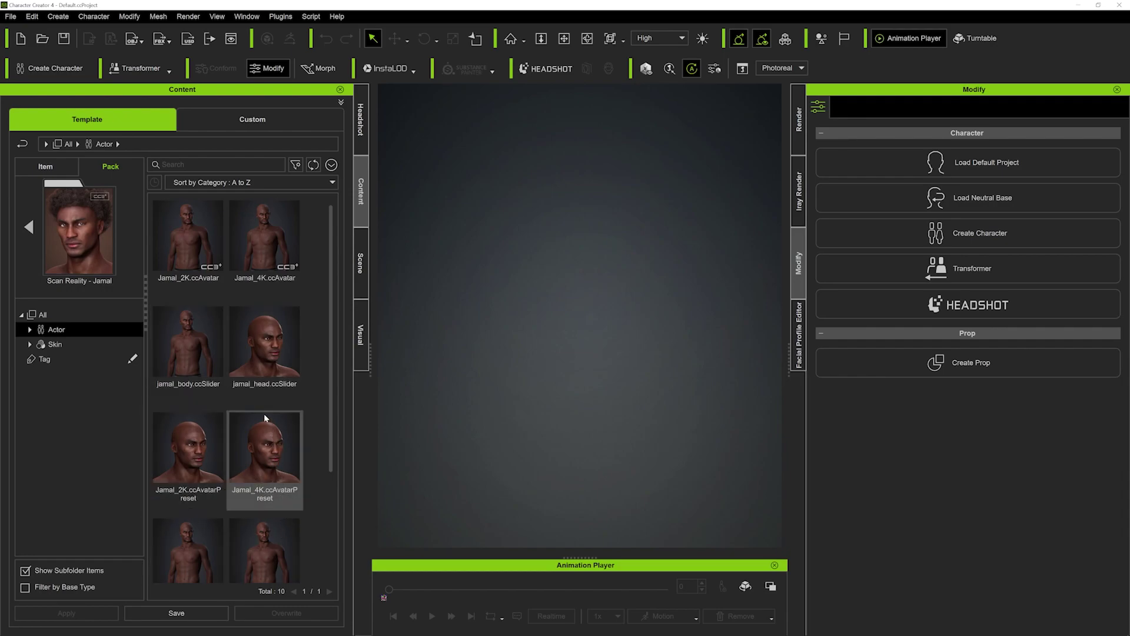
Load Jamal_4K.ccAvatar into the scene and dismiss the missing-texture warning with OK.
double_click(268, 236)
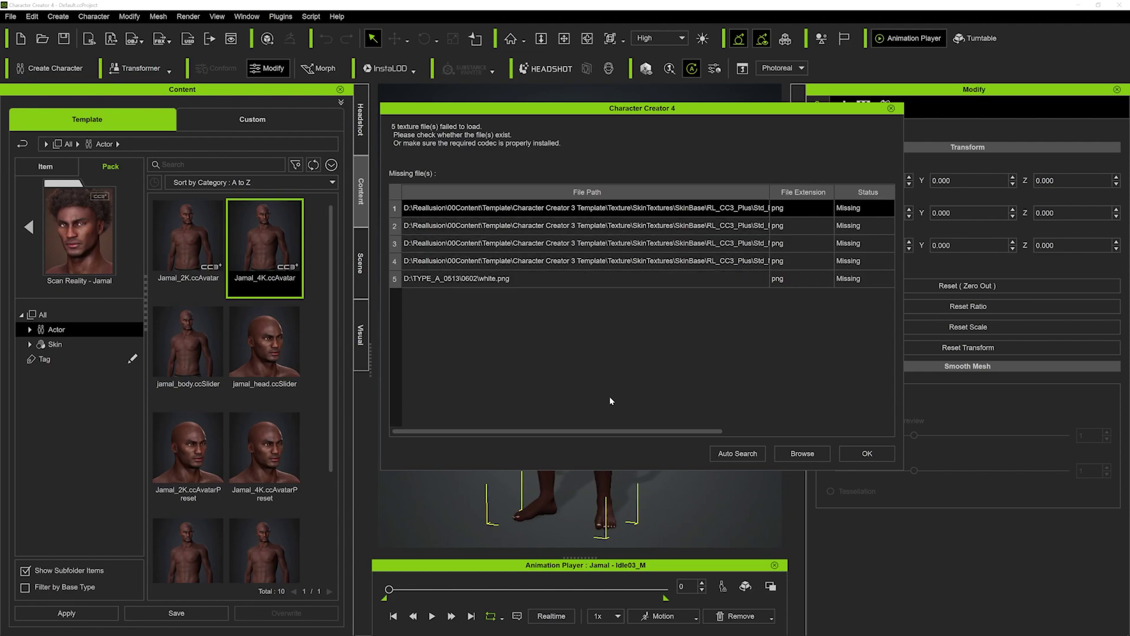
left_click(627, 430)
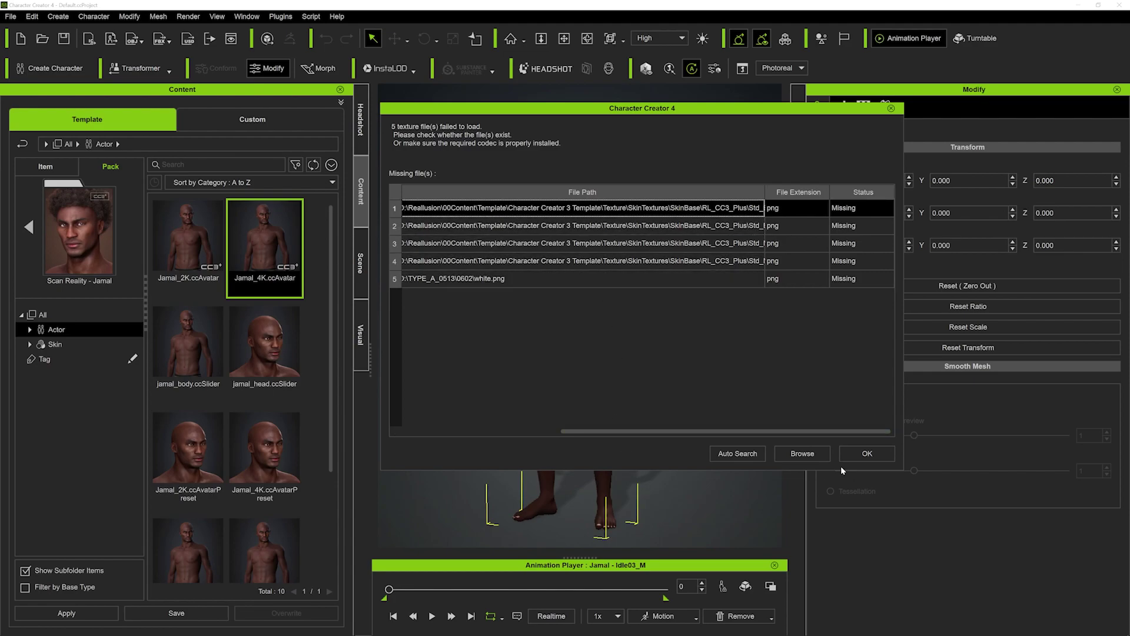
left_click(869, 455)
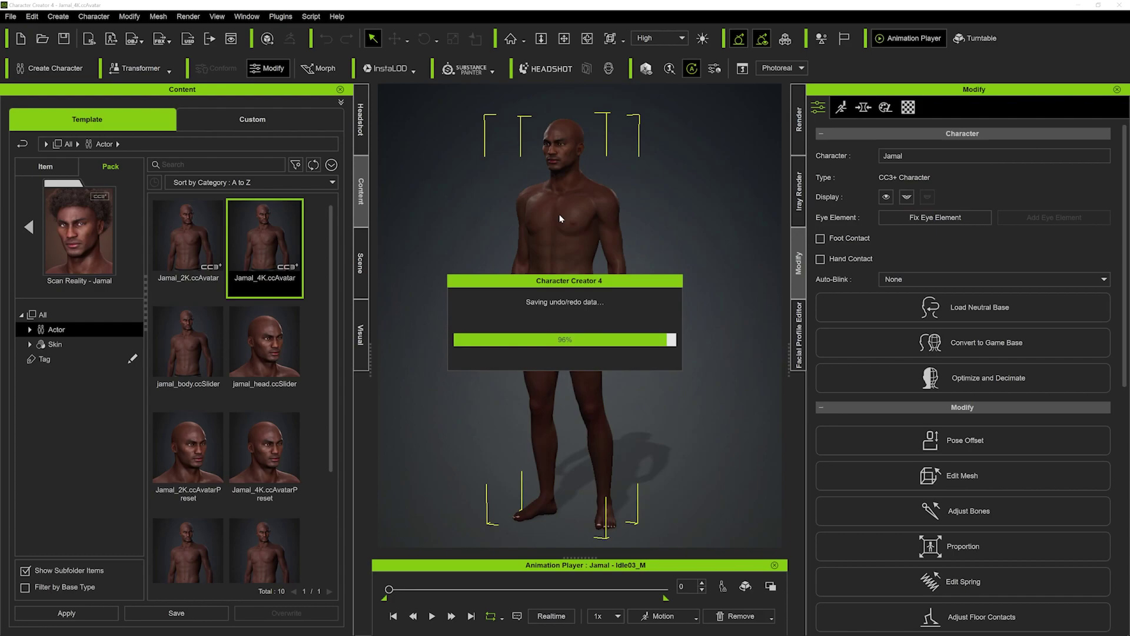
Zoom in on Jamal's face, then zoom back out to head and shoulders.
scroll(562, 221, "up", 10)
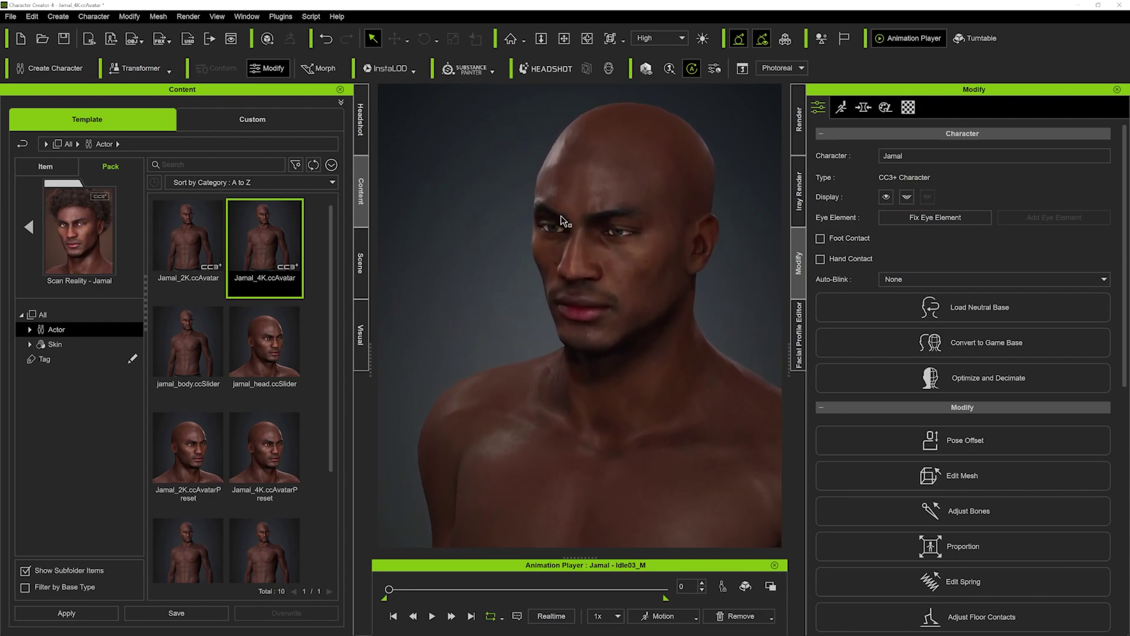
scroll(562, 221, "up", 5)
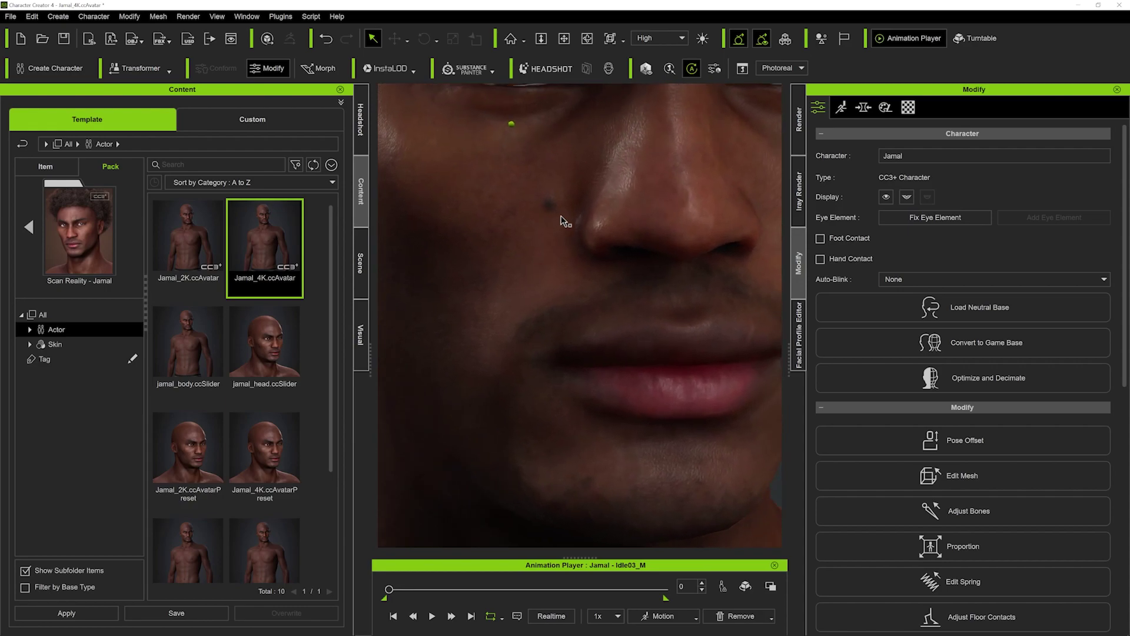
scroll(563, 220, "down", 10)
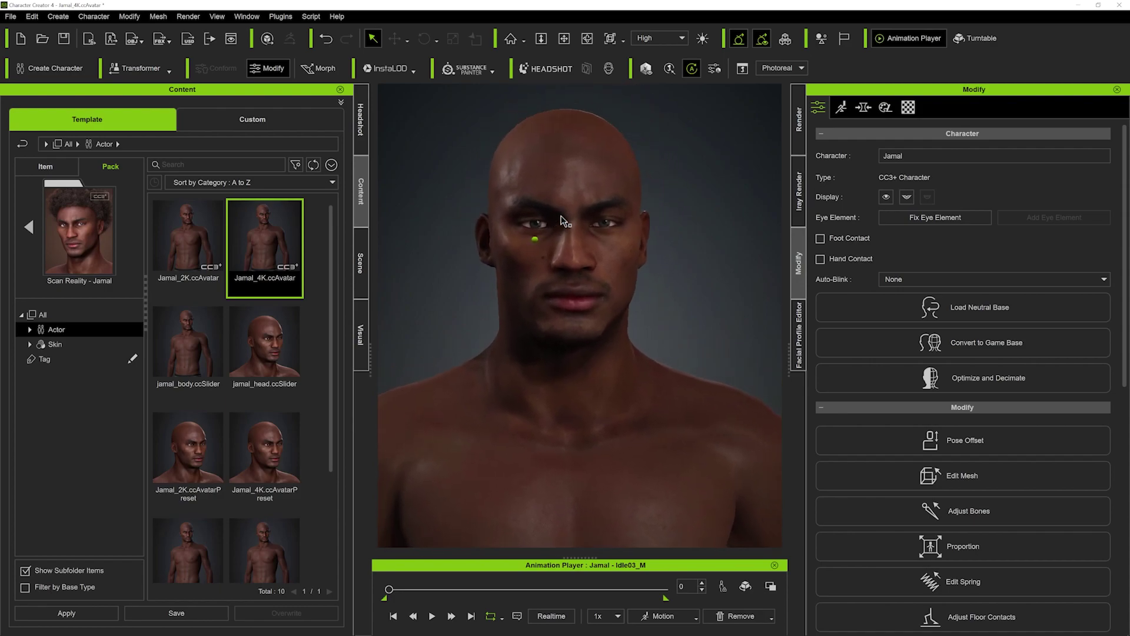
Select Jamal and bring up the Head > Full Head morph sliders.
left_click(560, 159)
left_click(862, 107)
left_click(902, 419)
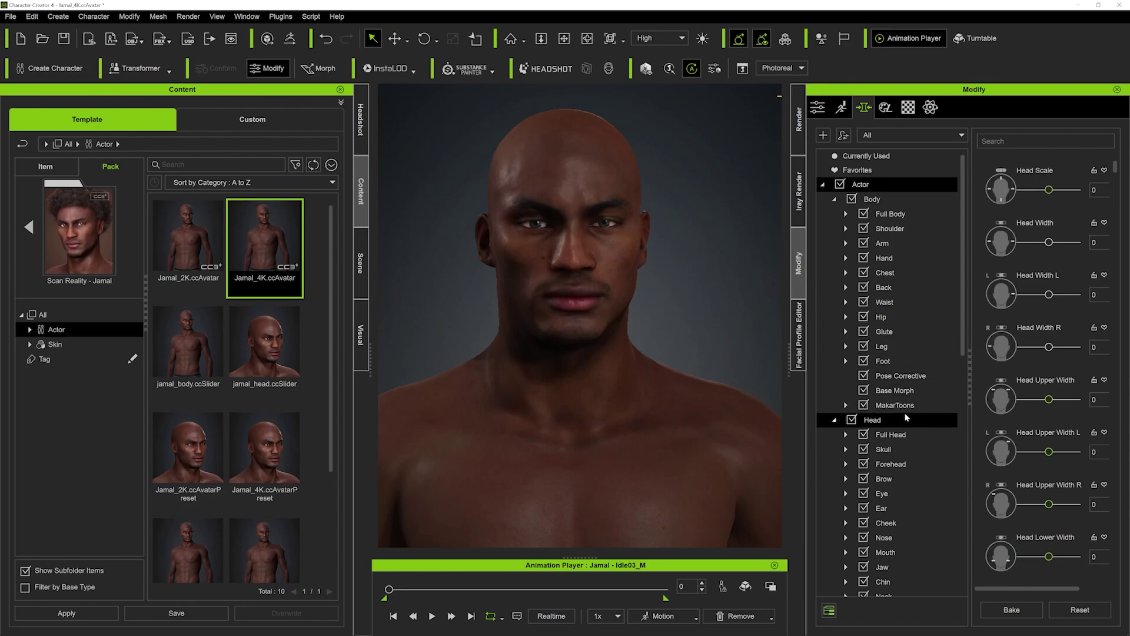
left_click(901, 436)
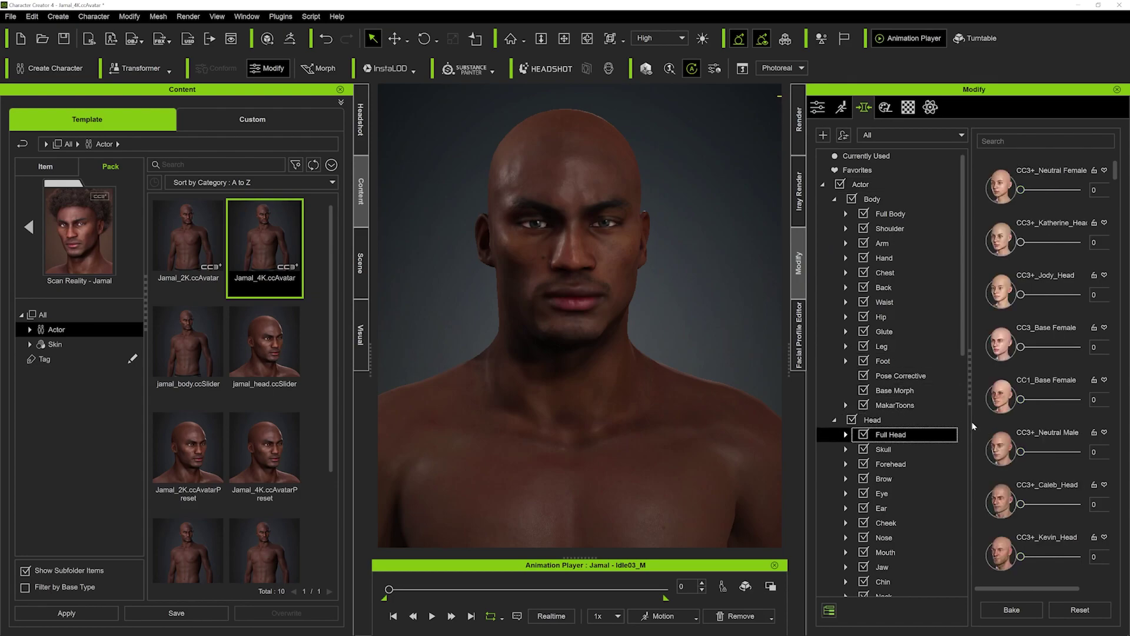
Set CC1_Base Female to 100 and CC1_Base Male to 57.
scroll(1051, 312, "down", 1)
left_click_drag(1021, 370, 1092, 364)
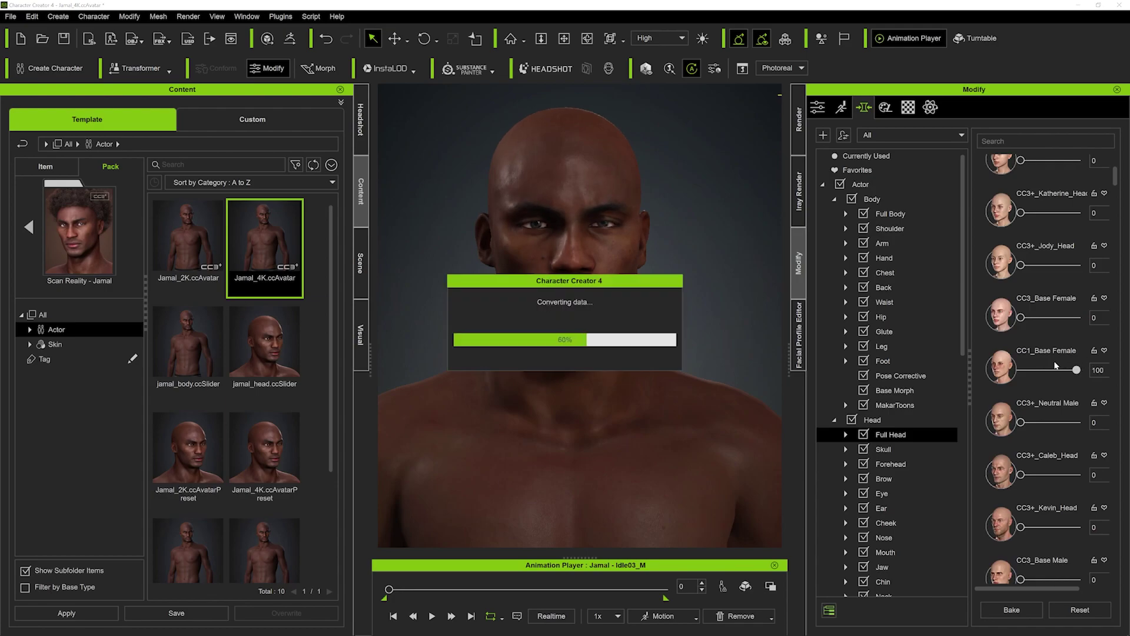
scroll(1049, 356, "down", 1)
scroll(1047, 365, "down", 3)
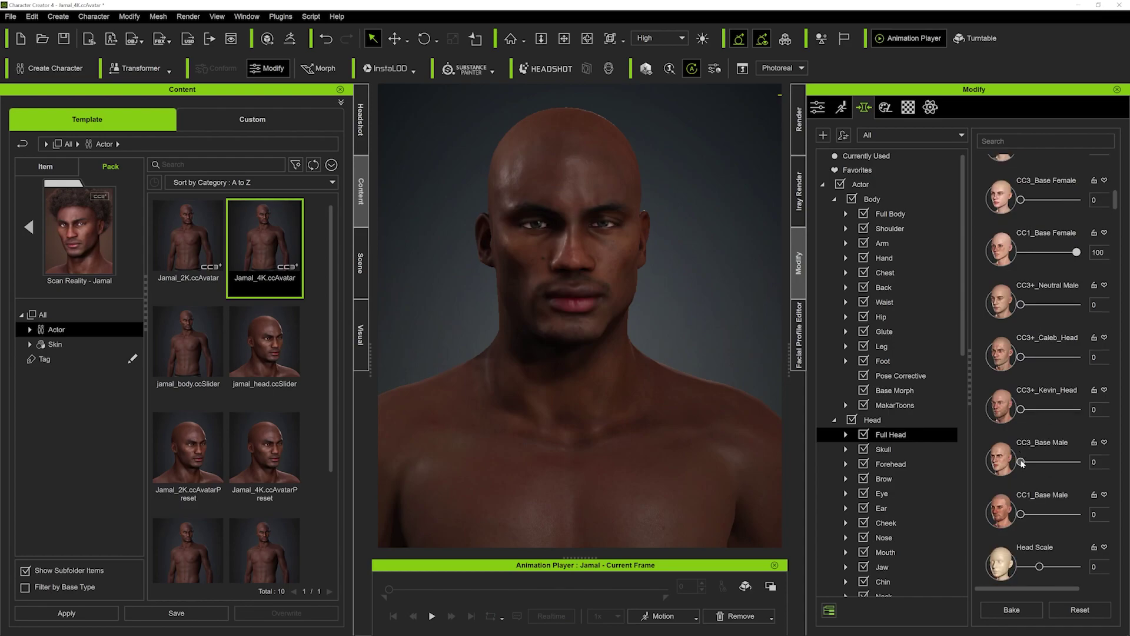
left_click_drag(1018, 515, 1046, 516)
scroll(1047, 366, "up", 3)
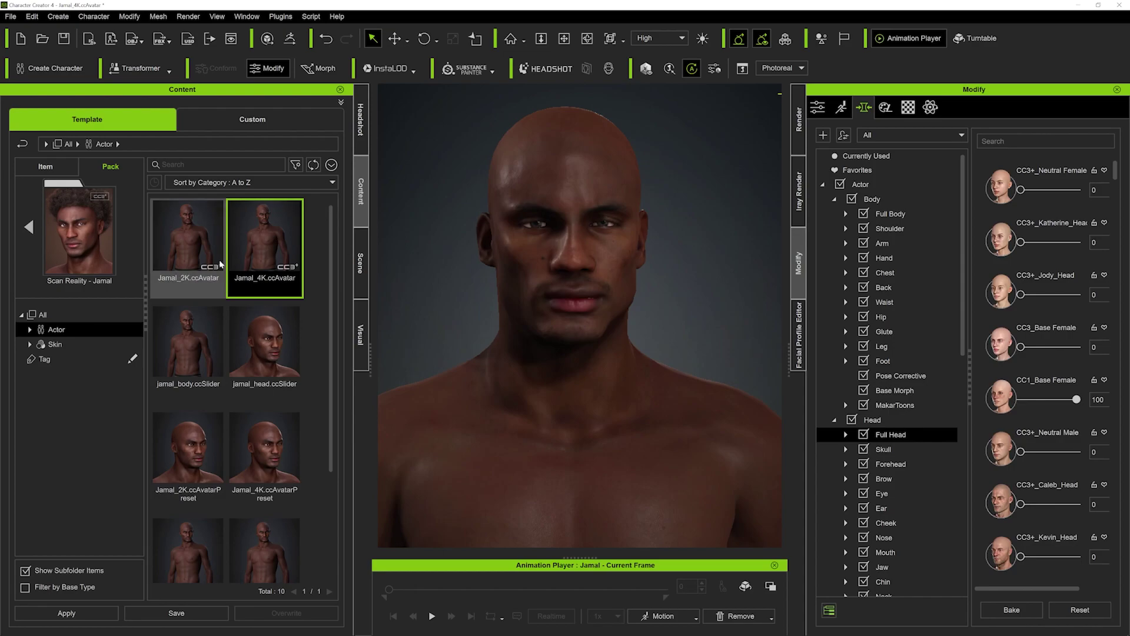
Sculpt the cheek in Morph mode: Cheek Bone Height -98, Cheek Bone Scale 3, Cheek Hollow 5.
left_click(318, 68)
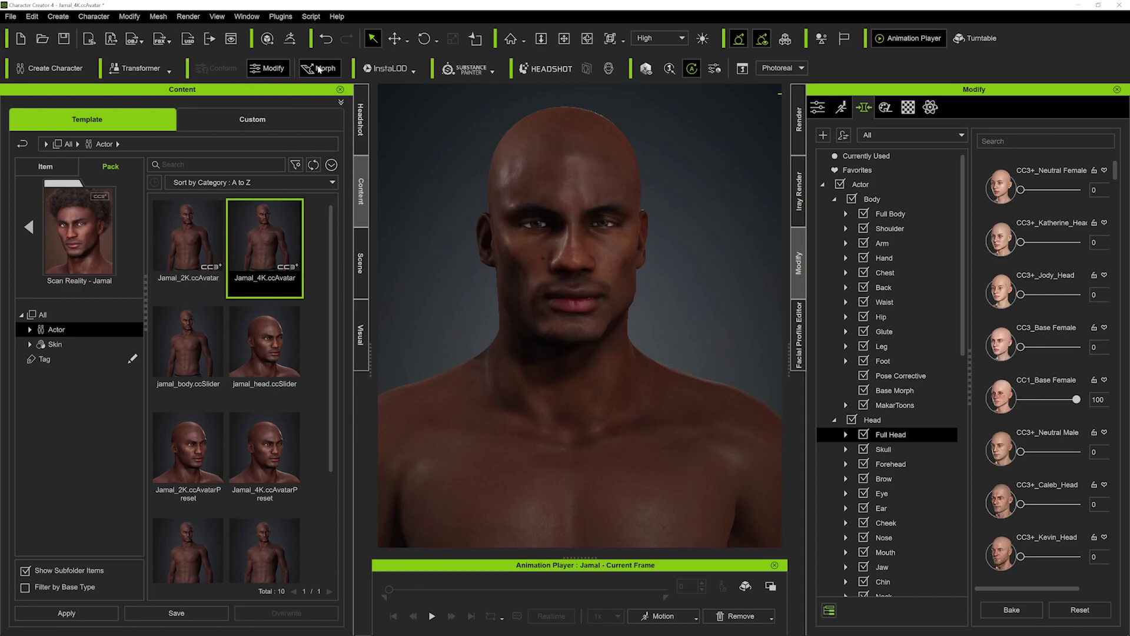
left_click_drag(641, 265, 681, 310)
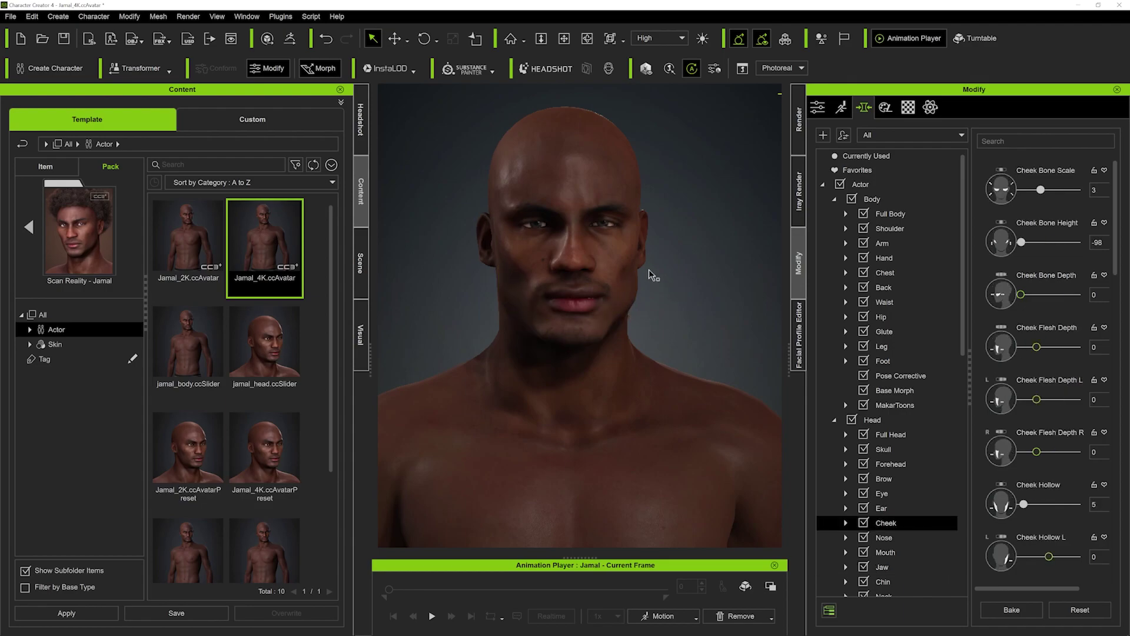
scroll(687, 347, "up", 5)
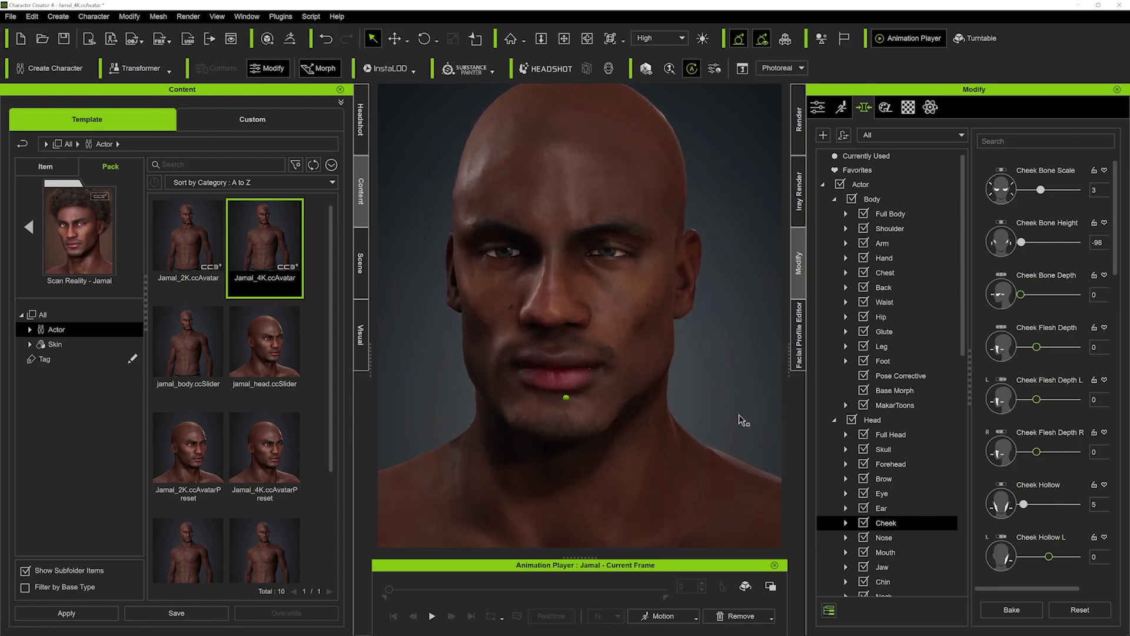
right_click_drag(742, 420, 702, 416)
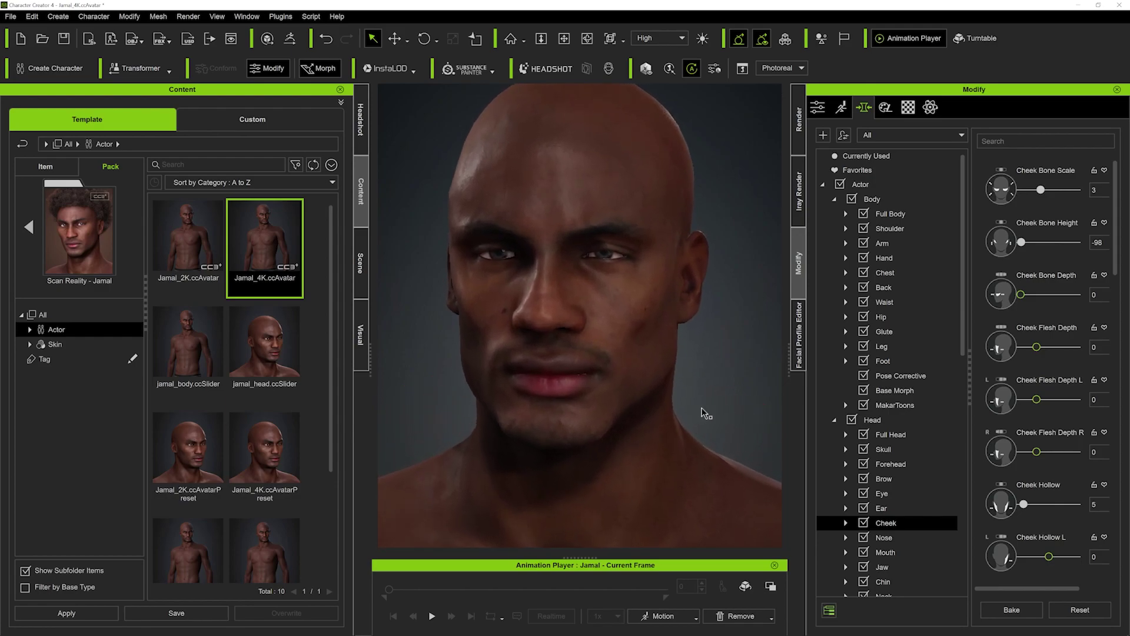
key("ctrl+z")
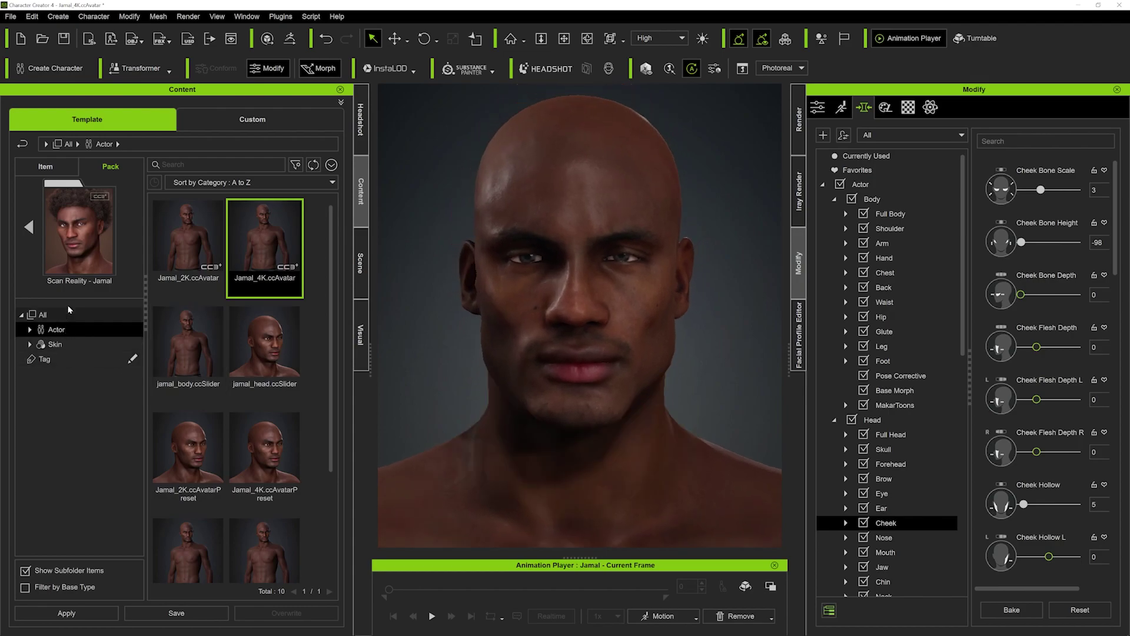
Go back from the Jamal pack to the Actor pack list and scroll through it.
left_click(29, 227)
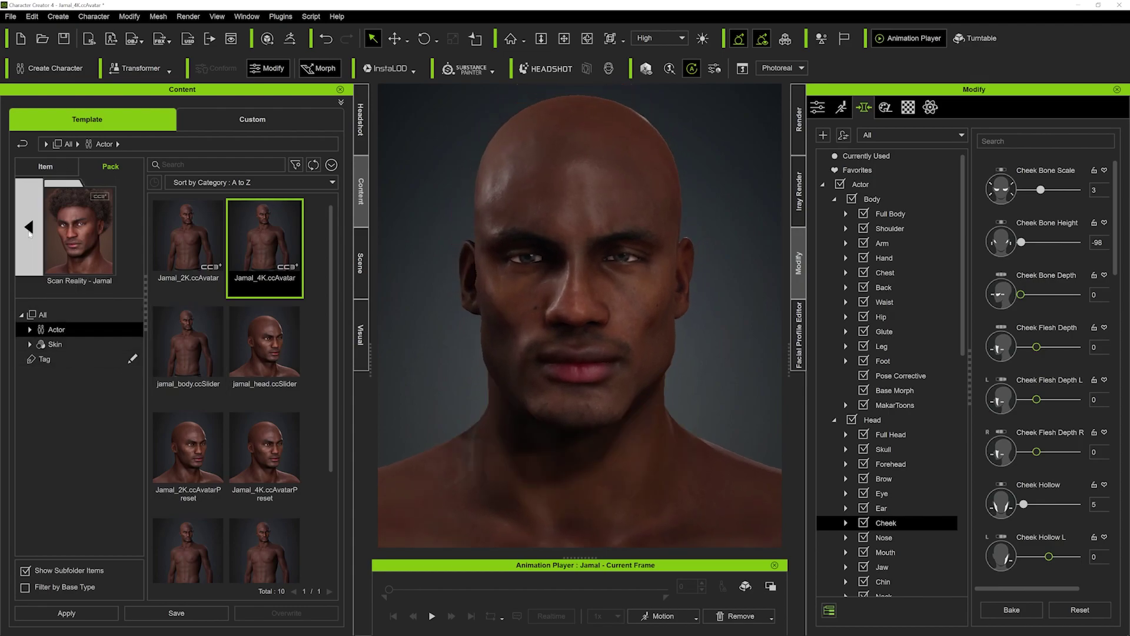
scroll(245, 402, "down", 1)
scroll(257, 382, "down", 1)
scroll(257, 381, "down", 1)
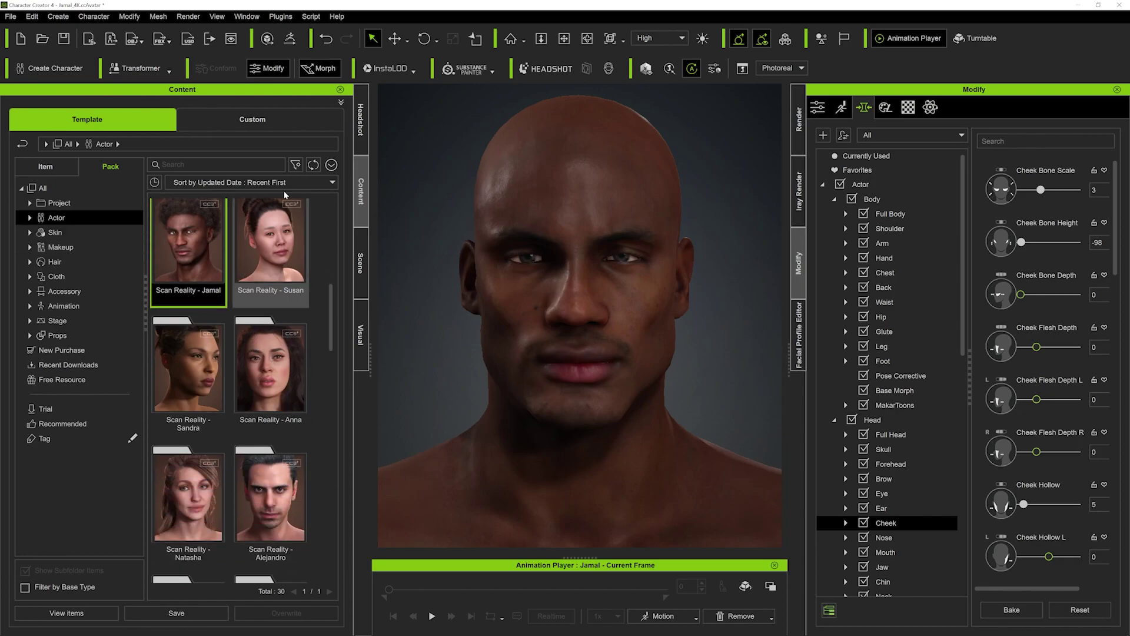
scroll(253, 354, "down", 1)
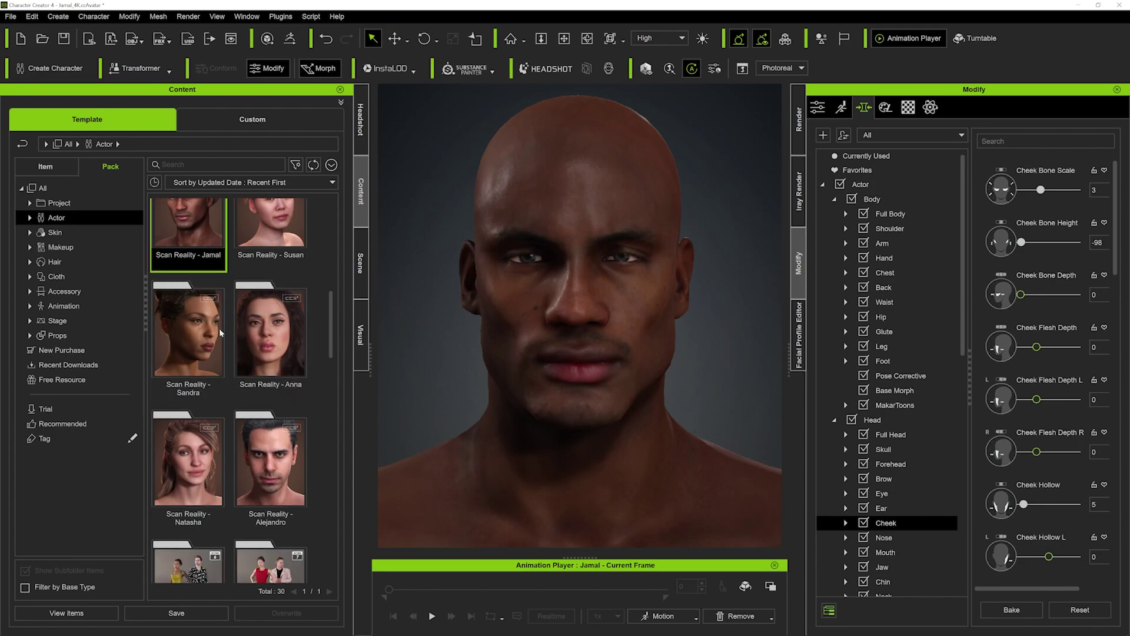
scroll(225, 329, "down", 1)
left_click_drag(334, 339, 338, 399)
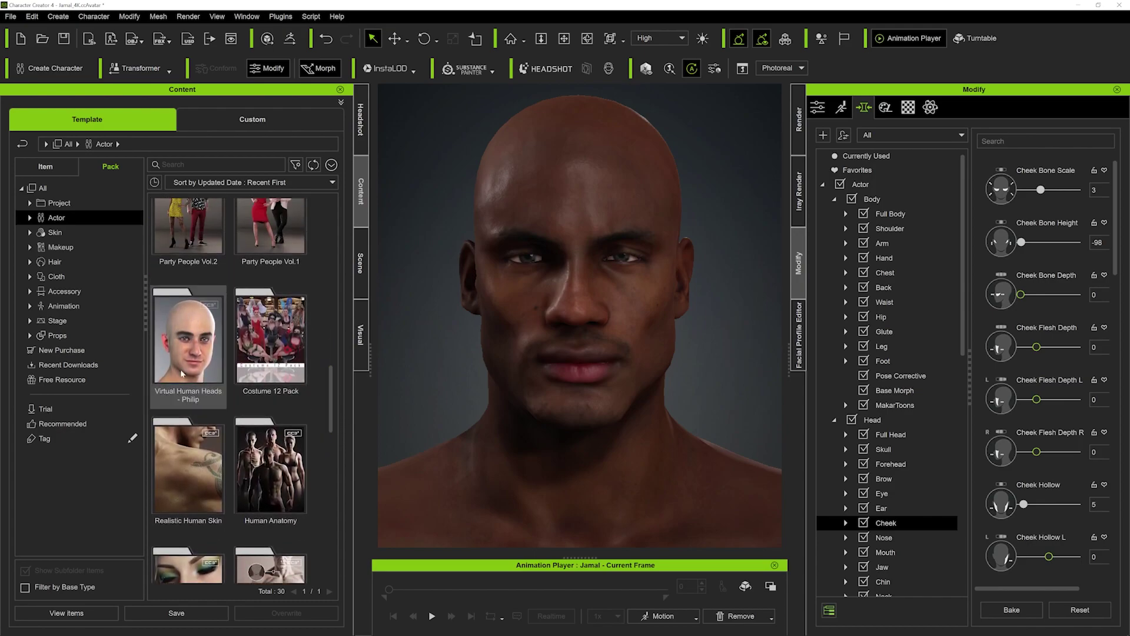
left_click_drag(333, 398, 351, 507)
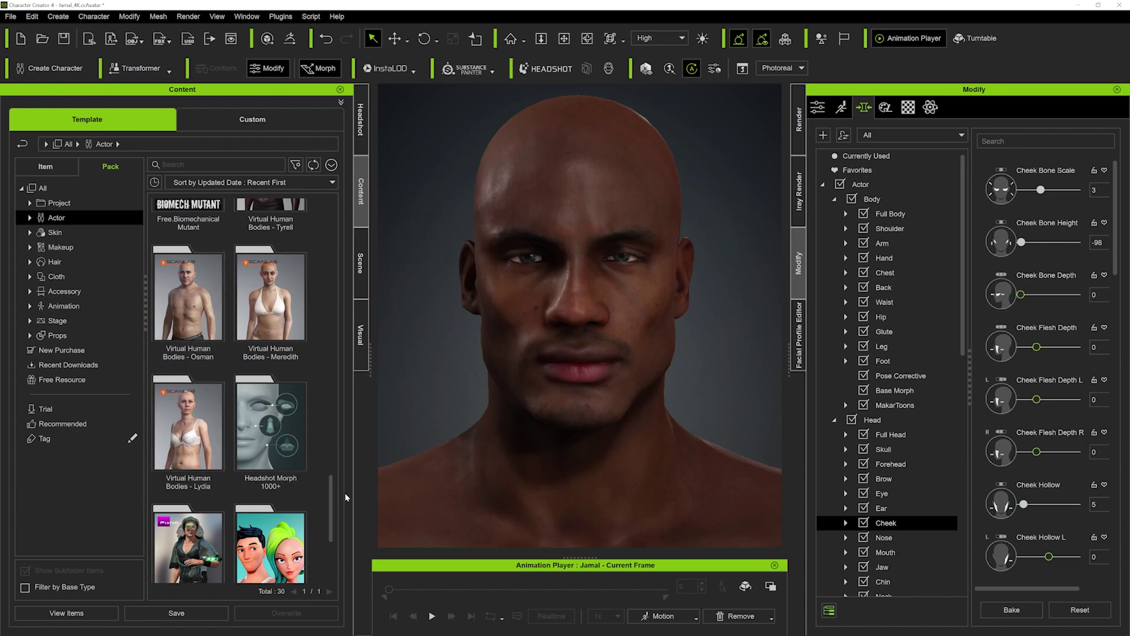
left_click_drag(331, 498, 328, 474)
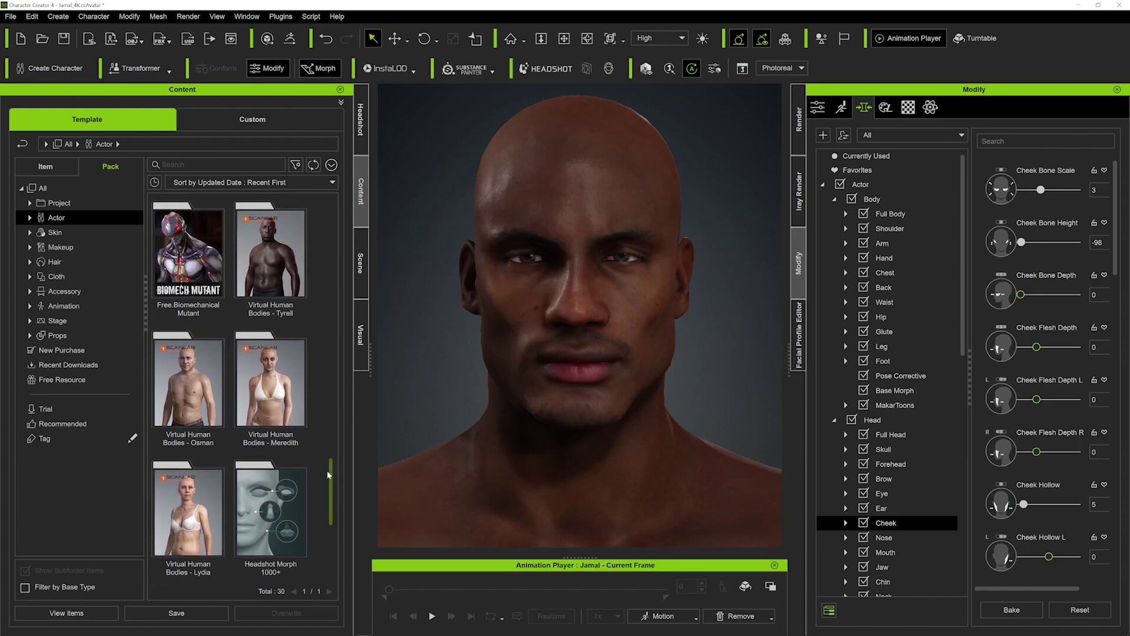